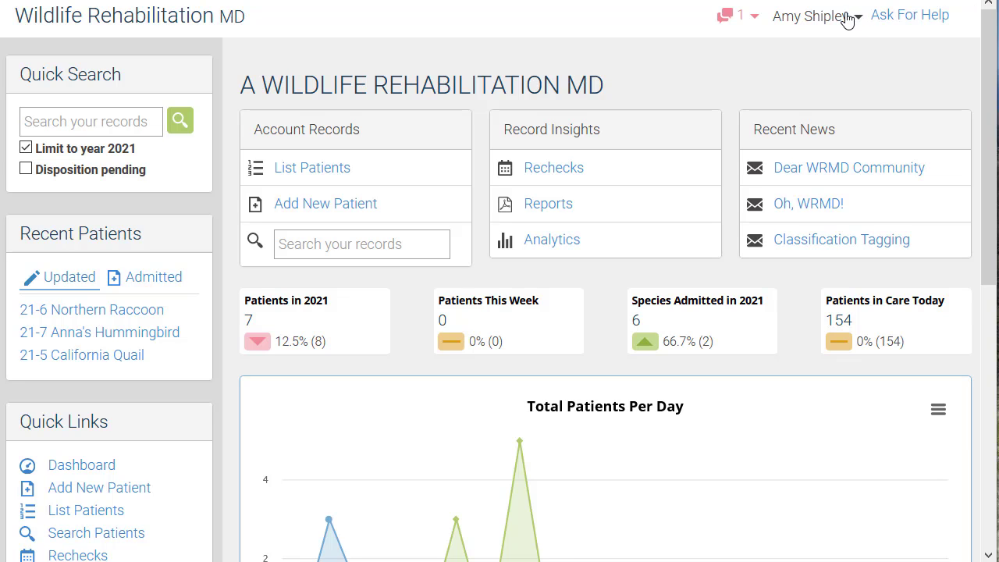
Step: Open Settings from the user name menu to show the account's Profile page
{"action": "left_click", "coordinate": [847, 20]}
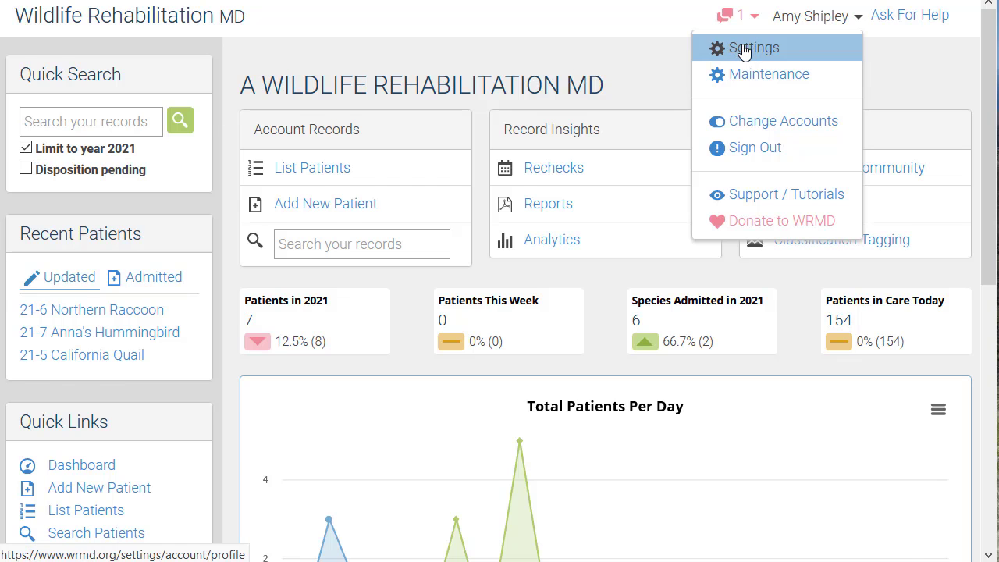
{"action": "left_click", "coordinate": [743, 49]}
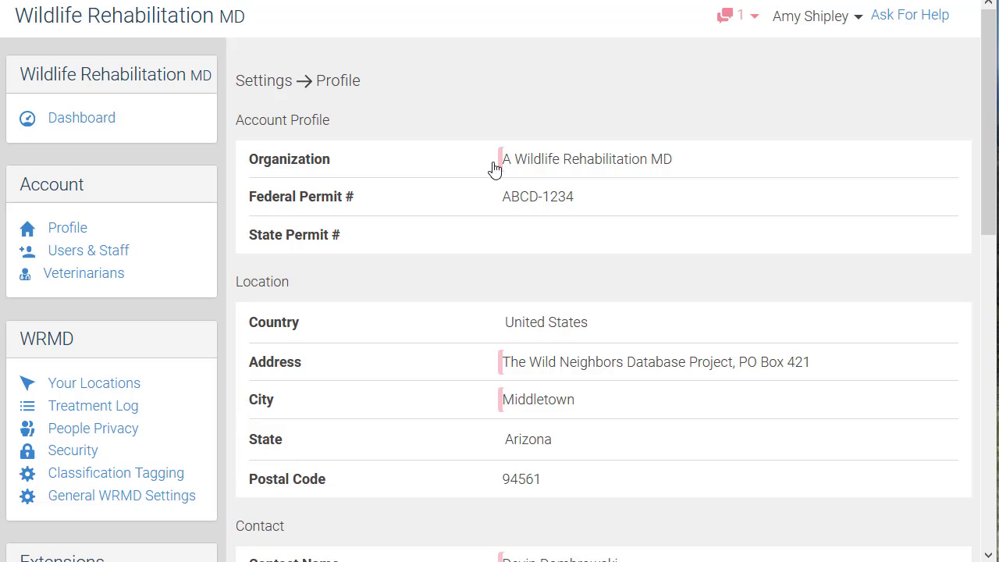
Step: Go through the Organization, Federal Permit and State Permit fields, leaving State Permit blank
{"action": "left_click", "coordinate": [717, 161]}
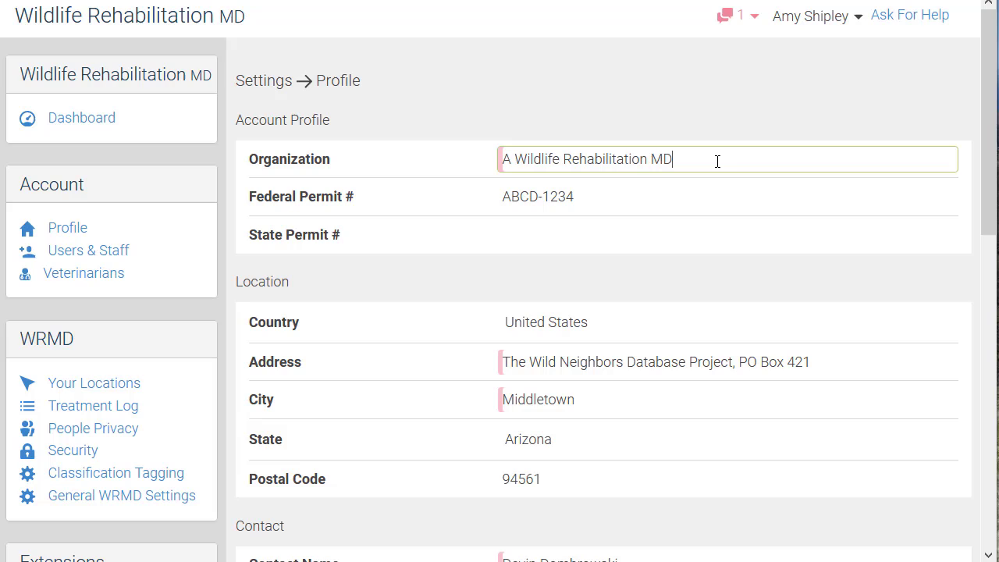
{"action": "left_click", "coordinate": [628, 200]}
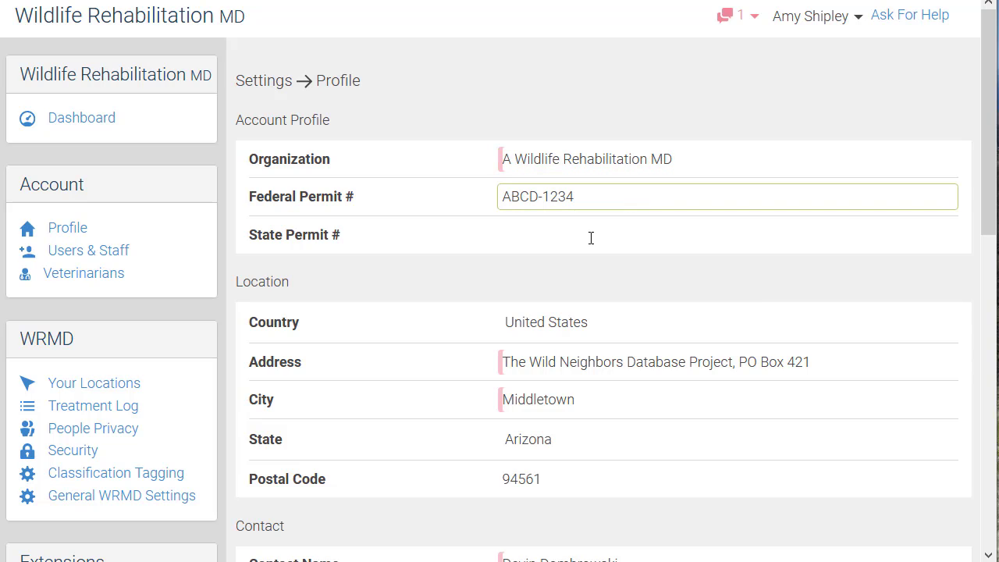
{"action": "left_click", "coordinate": [591, 238]}
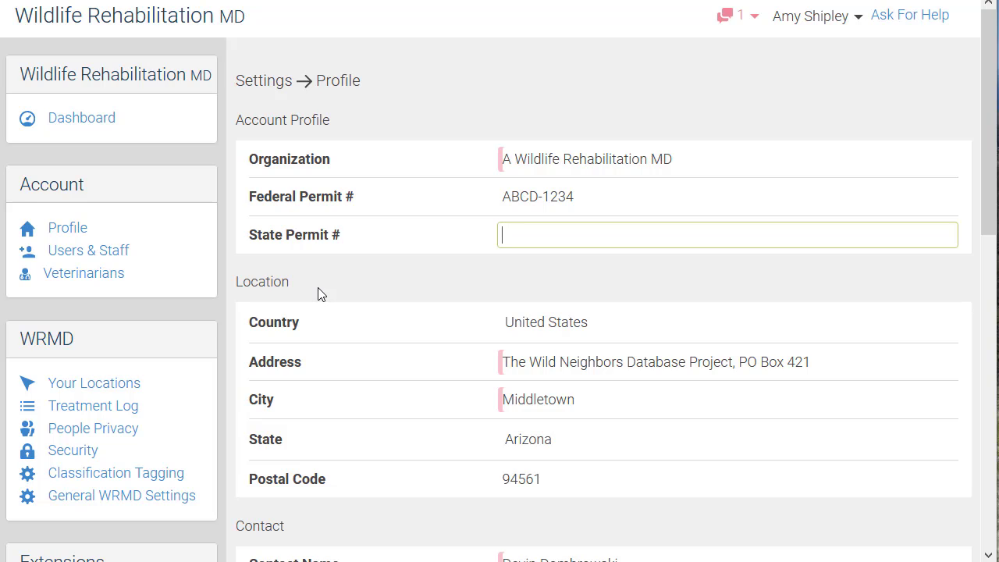
{"action": "left_click", "coordinate": [606, 321]}
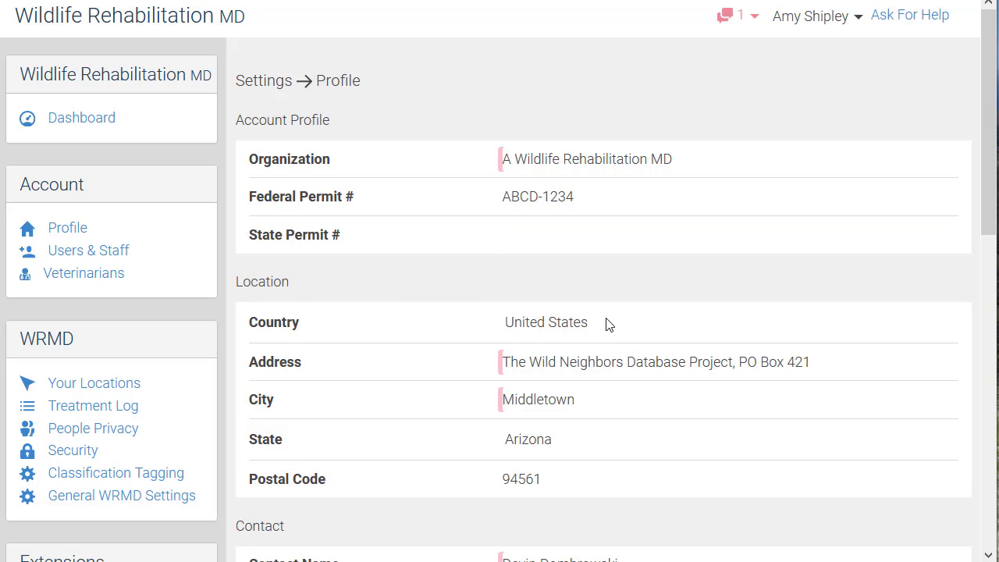
Step: Keep Country as United States and change State from Arizona to California
{"action": "left_click", "coordinate": [608, 324]}
{"action": "scroll", "coordinate": [606, 78], "scroll_direction": "down", "scroll_amount": 1}
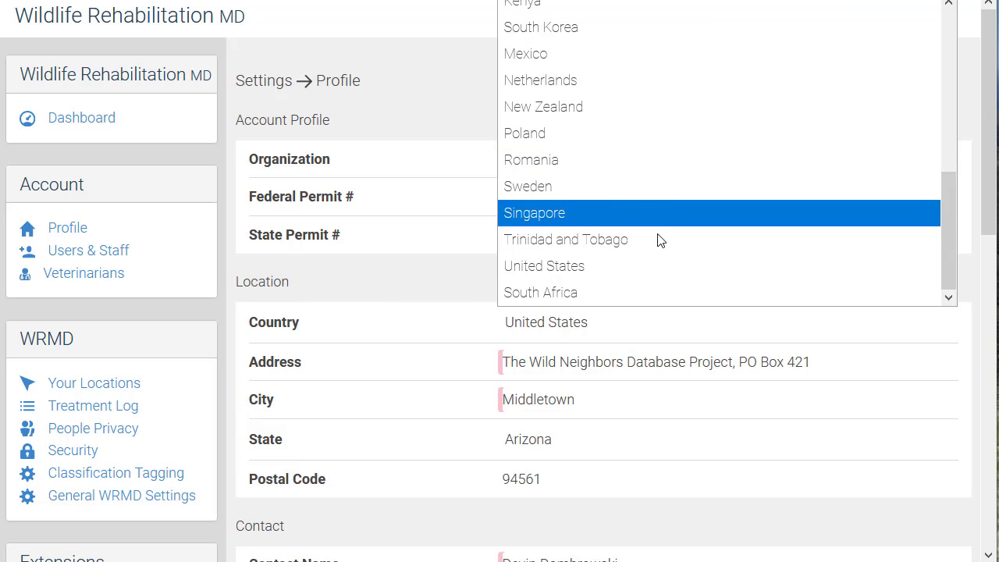
{"action": "left_click", "coordinate": [659, 270]}
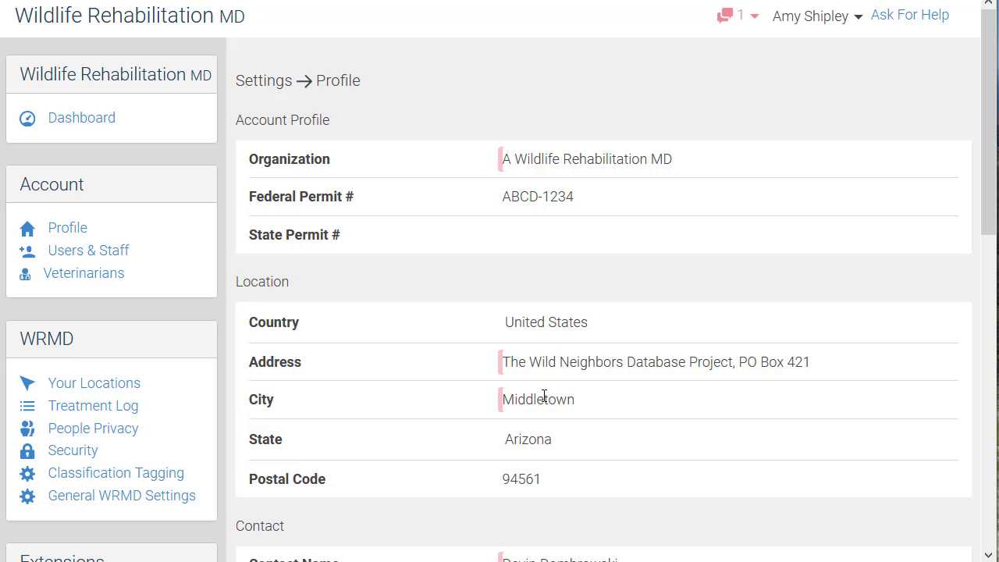
{"action": "scroll", "coordinate": [546, 390], "scroll_direction": "down", "scroll_amount": 1}
{"action": "left_click", "coordinate": [570, 357]}
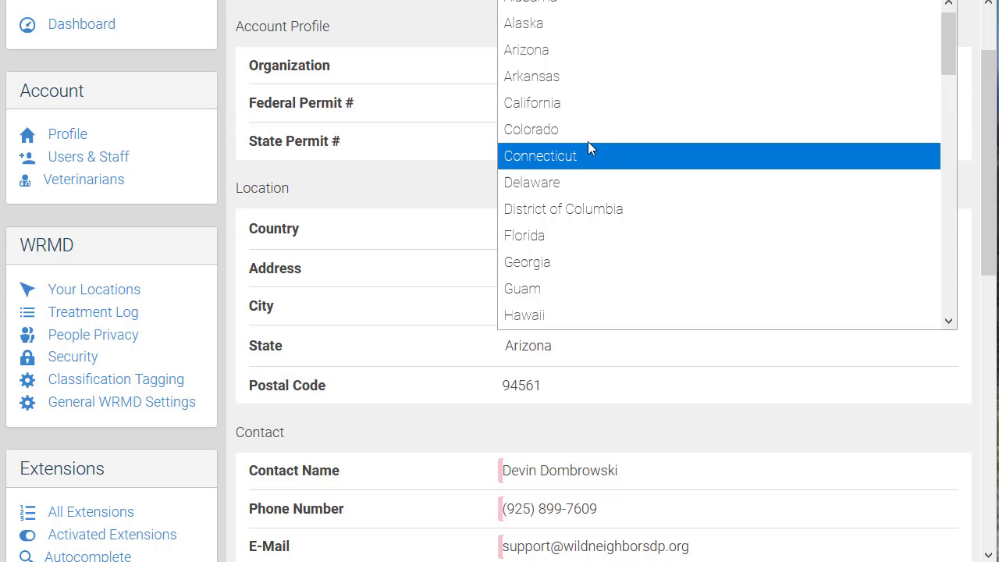
{"action": "left_click", "coordinate": [584, 102]}
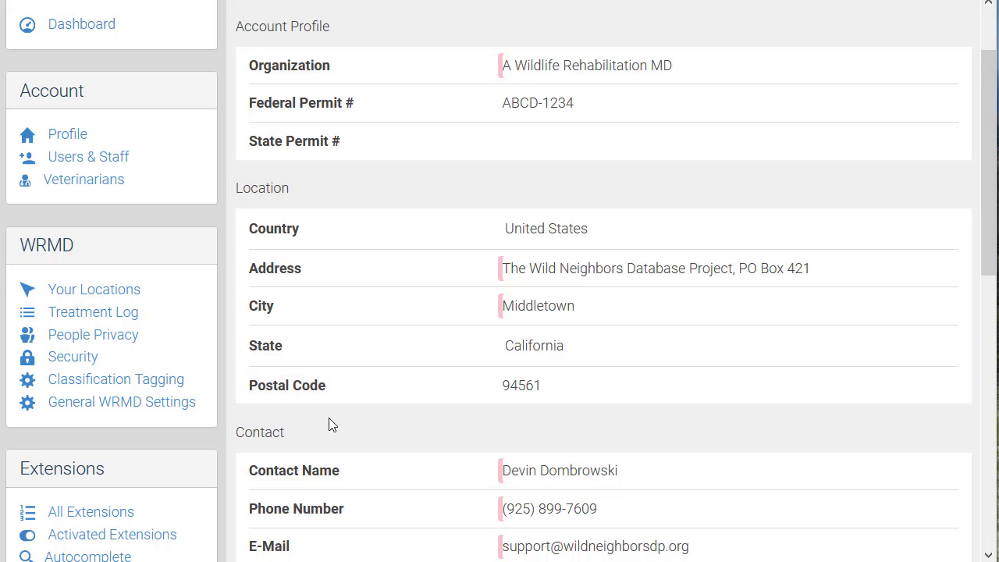
{"action": "scroll", "coordinate": [335, 425], "scroll_direction": "down", "scroll_amount": 3}
{"action": "scroll", "coordinate": [368, 232], "scroll_direction": "down", "scroll_amount": 1}
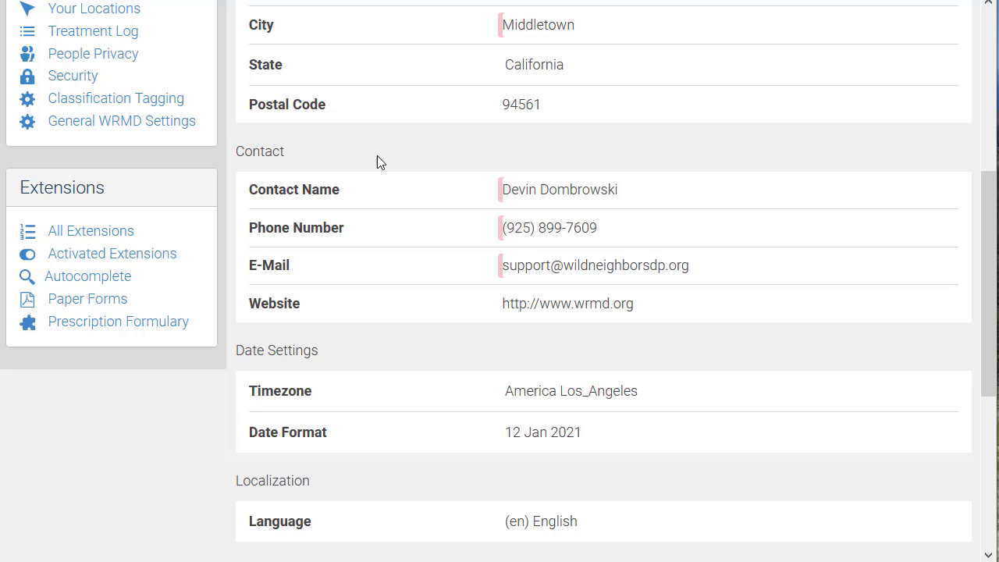
{"action": "scroll", "coordinate": [397, 340], "scroll_direction": "down", "scroll_amount": 2}
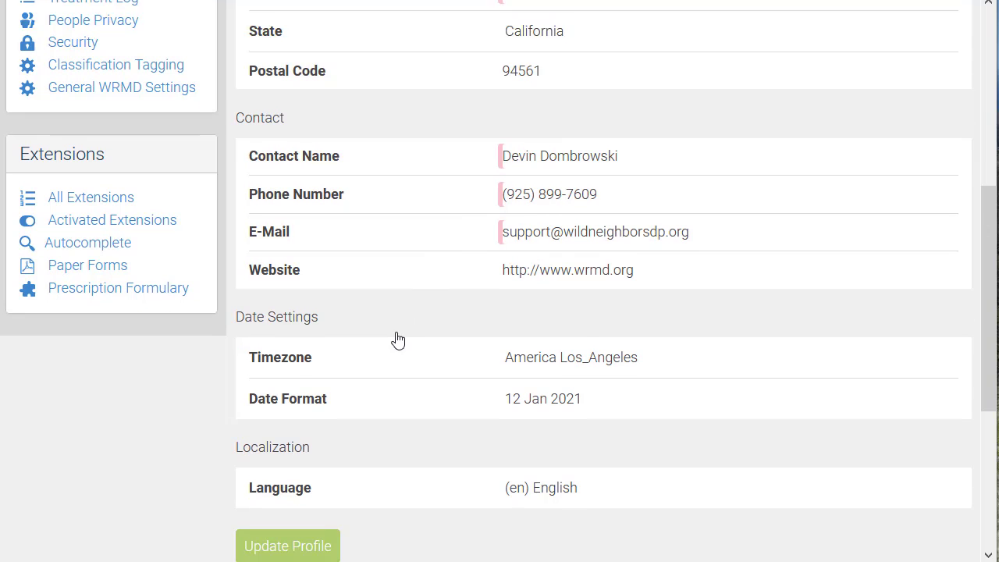
{"action": "scroll", "coordinate": [397, 340], "scroll_direction": "down", "scroll_amount": 5}
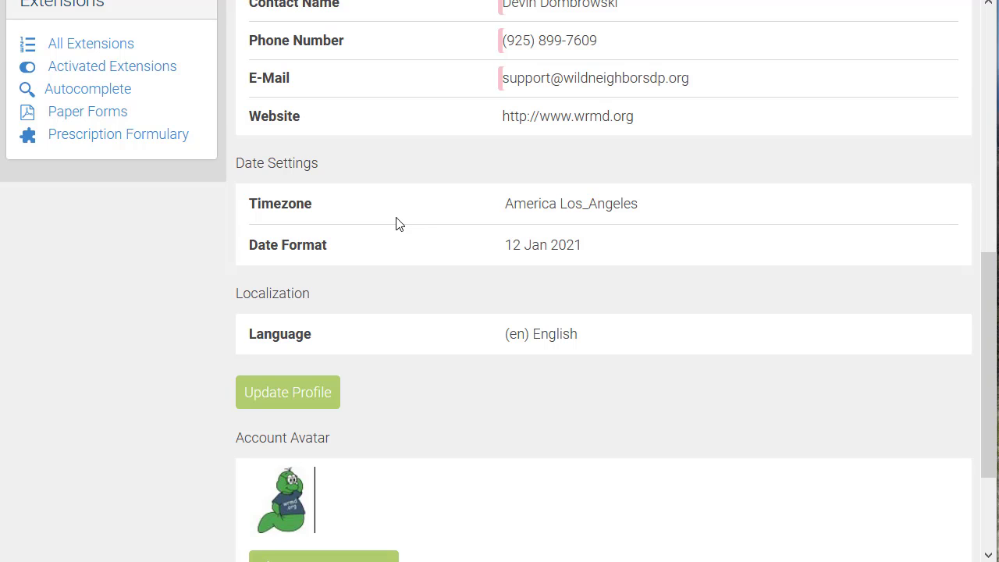
{"action": "left_click", "coordinate": [694, 214]}
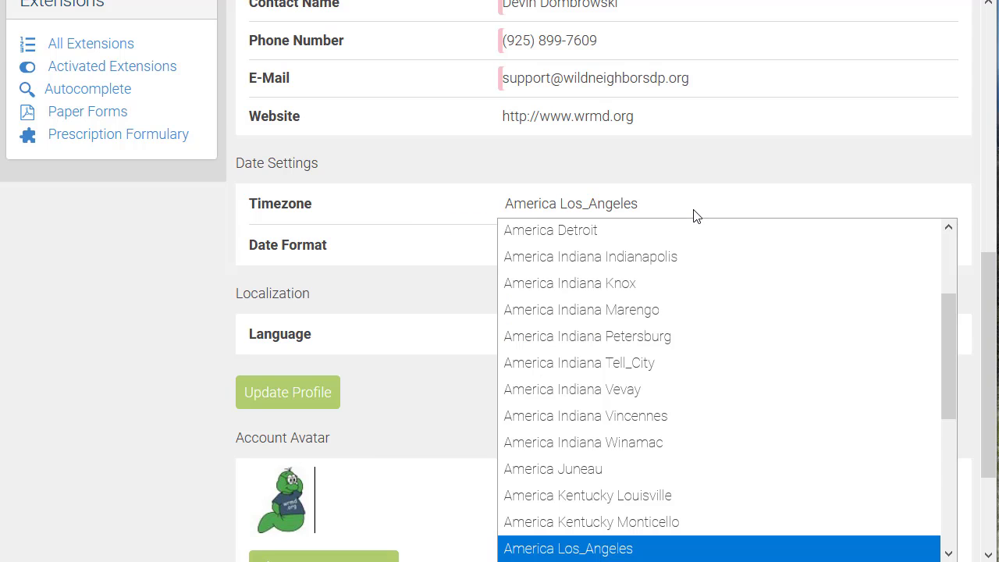
{"action": "left_click", "coordinate": [439, 236]}
{"action": "left_click", "coordinate": [616, 256]}
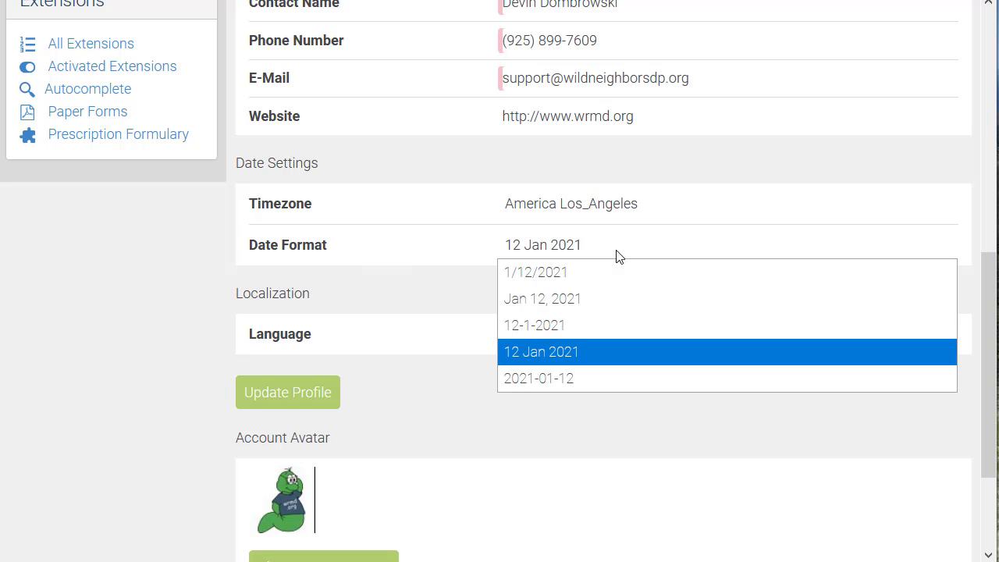
{"action": "left_click", "coordinate": [413, 285]}
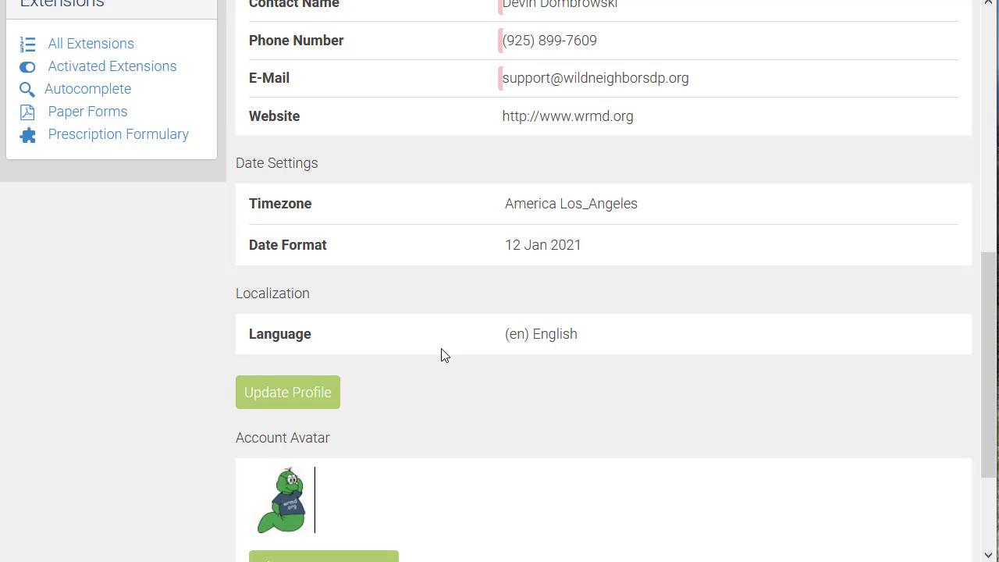
{"action": "left_click", "coordinate": [632, 334]}
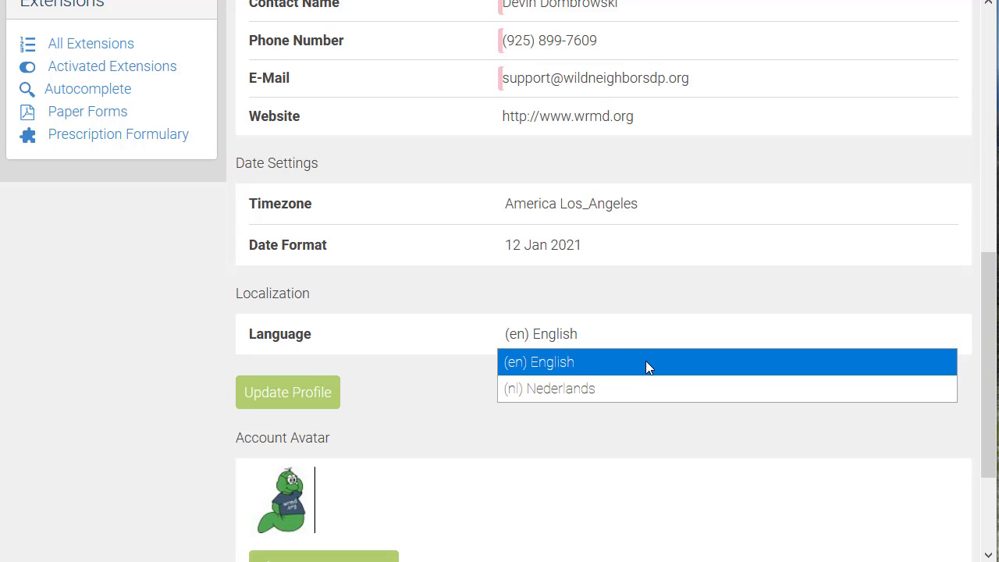
{"action": "left_click", "coordinate": [644, 357]}
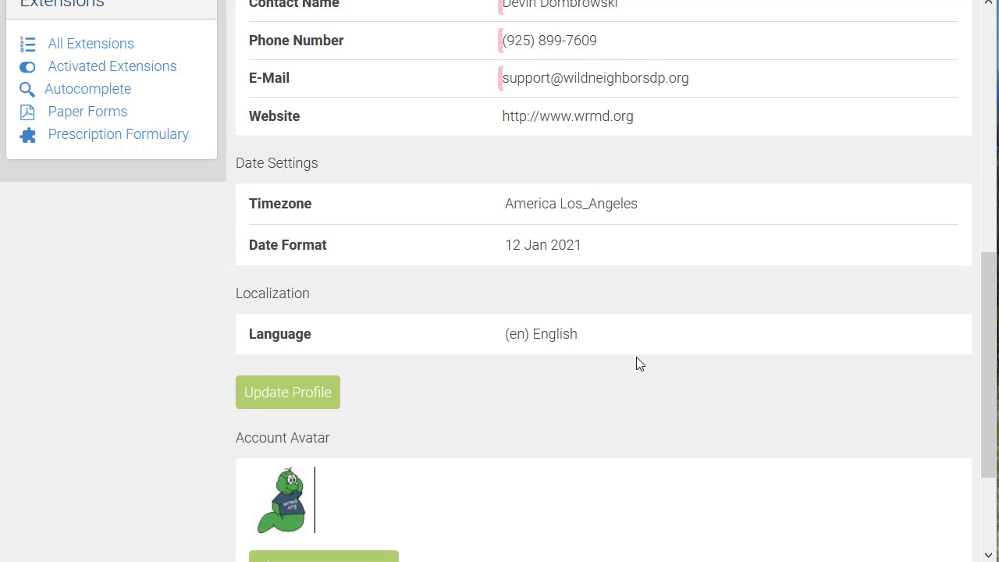
{"action": "scroll", "coordinate": [577, 373], "scroll_direction": "down", "scroll_amount": 2}
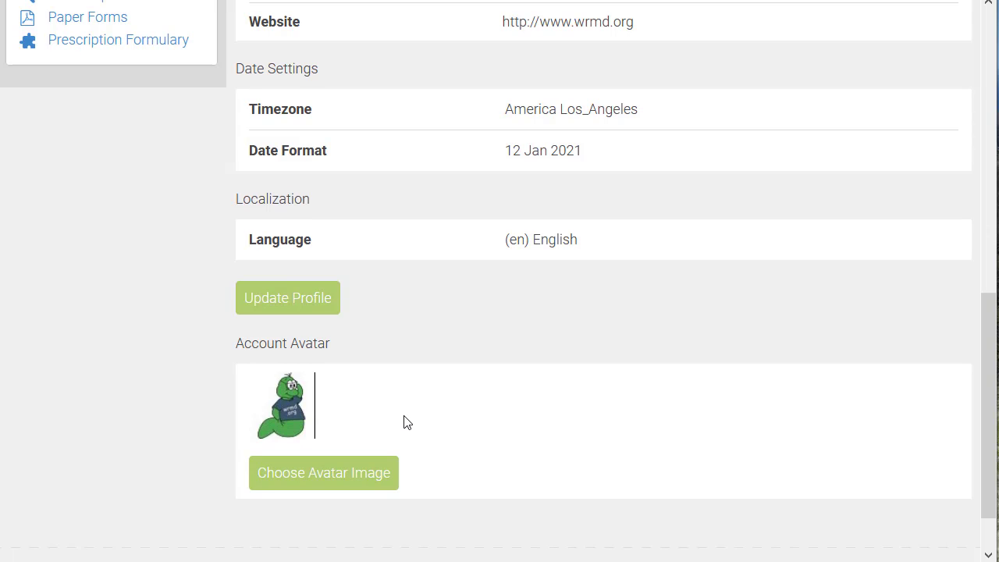
Step: Choose the Squirrel PNG from the Desktop folder as the new avatar image
{"action": "scroll", "coordinate": [398, 406], "scroll_direction": "down", "scroll_amount": 2}
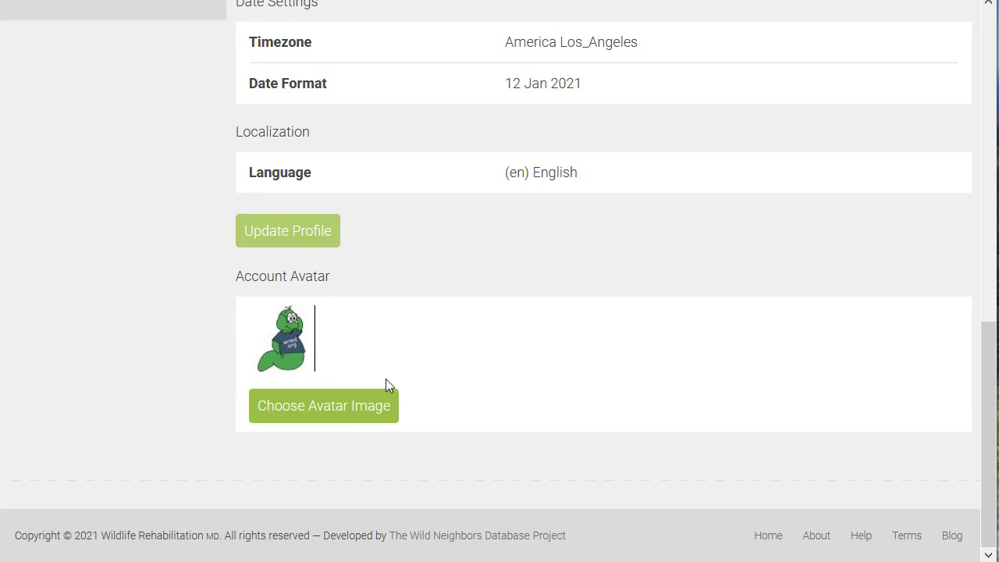
{"action": "left_click", "coordinate": [308, 405]}
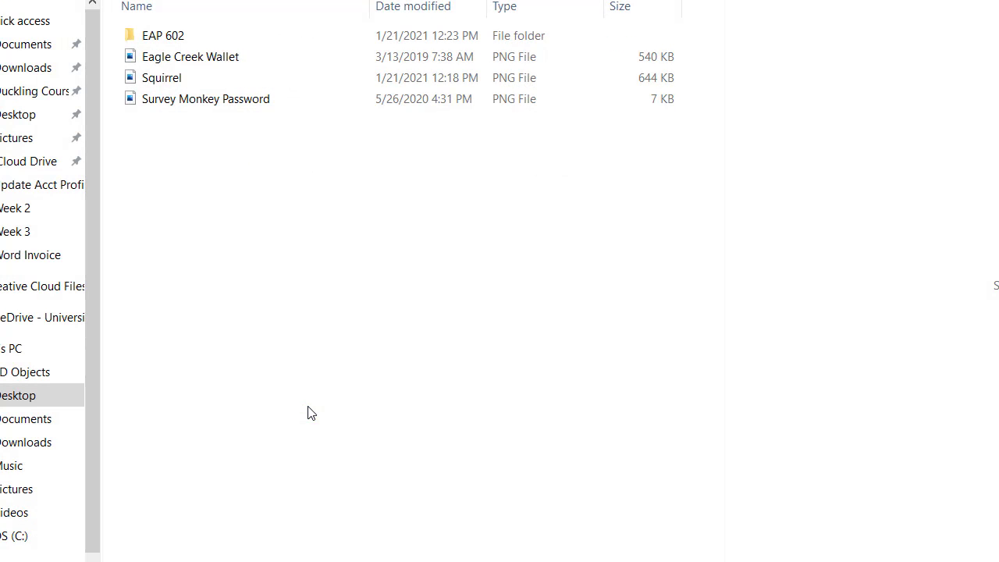
{"action": "left_click", "coordinate": [169, 85]}
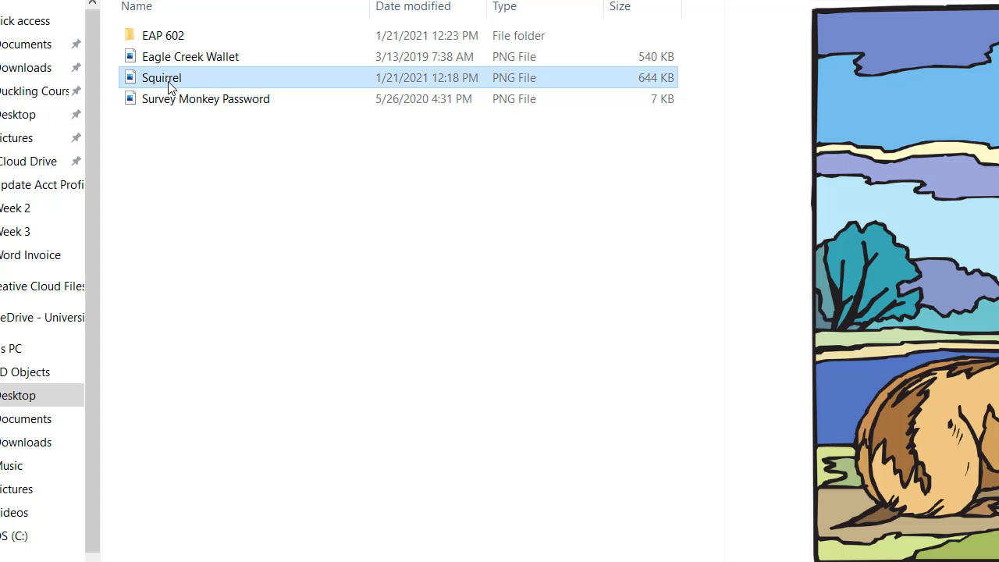
Step: Load the Squirrel image and move the crop box down over the squirrel
{"action": "key", "text": "Return"}
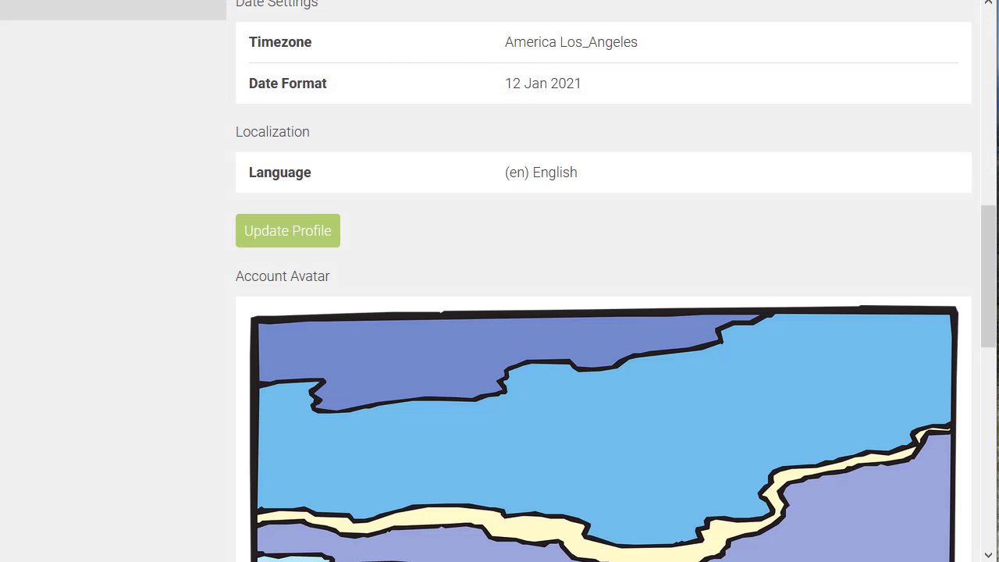
{"action": "scroll", "coordinate": [707, 305], "scroll_direction": "down", "scroll_amount": 6}
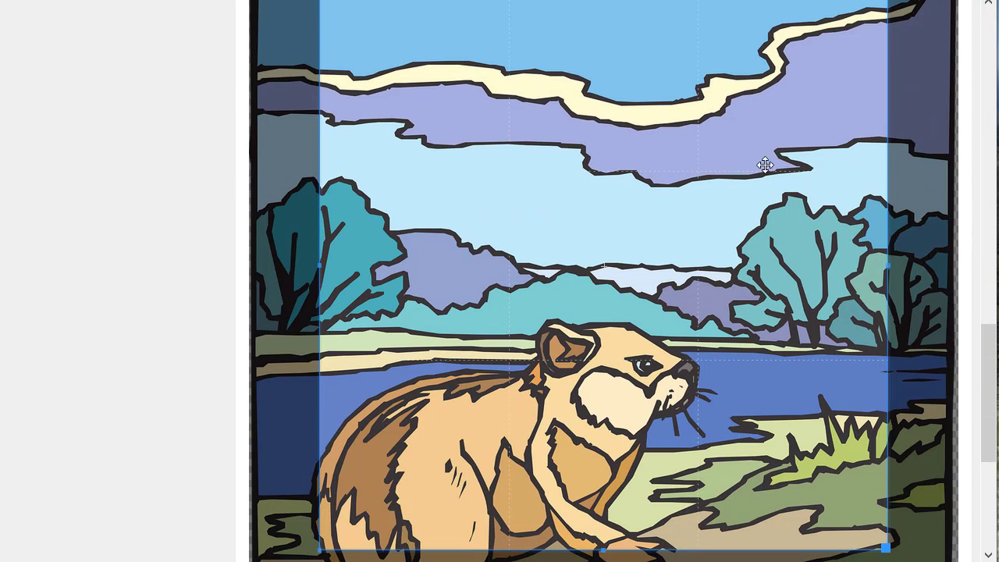
{"action": "mouse_move", "coordinate": [762, 163]}
{"action": "left_mouse_down"}
{"action": "mouse_move", "coordinate": [725, 212]}
{"action": "mouse_move", "coordinate": [674, 232]}
{"action": "left_mouse_up"}
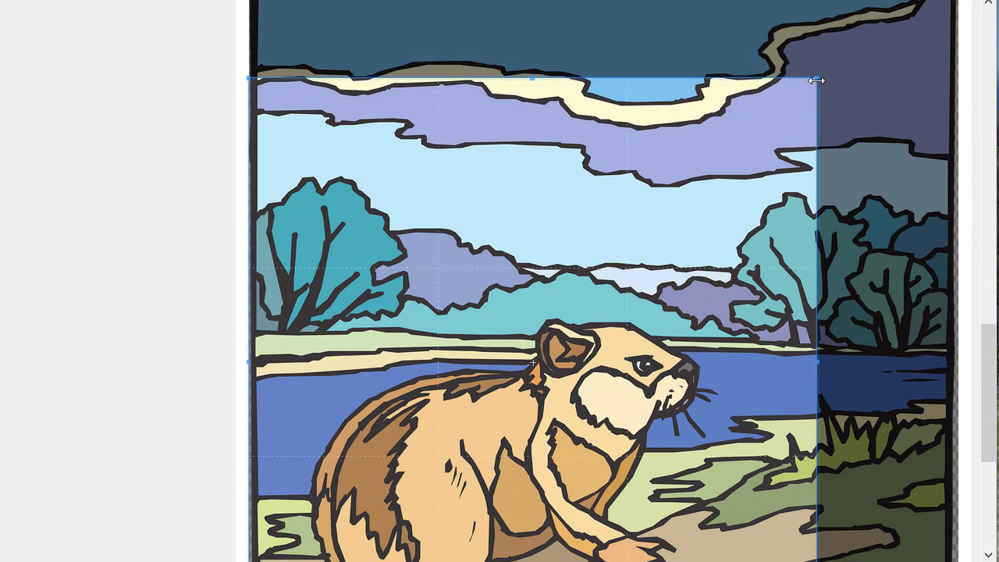
{"action": "mouse_move", "coordinate": [816, 80]}
{"action": "left_mouse_down"}
{"action": "mouse_move", "coordinate": [736, 238]}
{"action": "mouse_move", "coordinate": [721, 310]}
{"action": "left_mouse_up"}
Step: Shrink the crop box from its bottom-right corner to frame the squirrel tightly
{"action": "scroll", "coordinate": [755, 245], "scroll_direction": "down", "scroll_amount": 5}
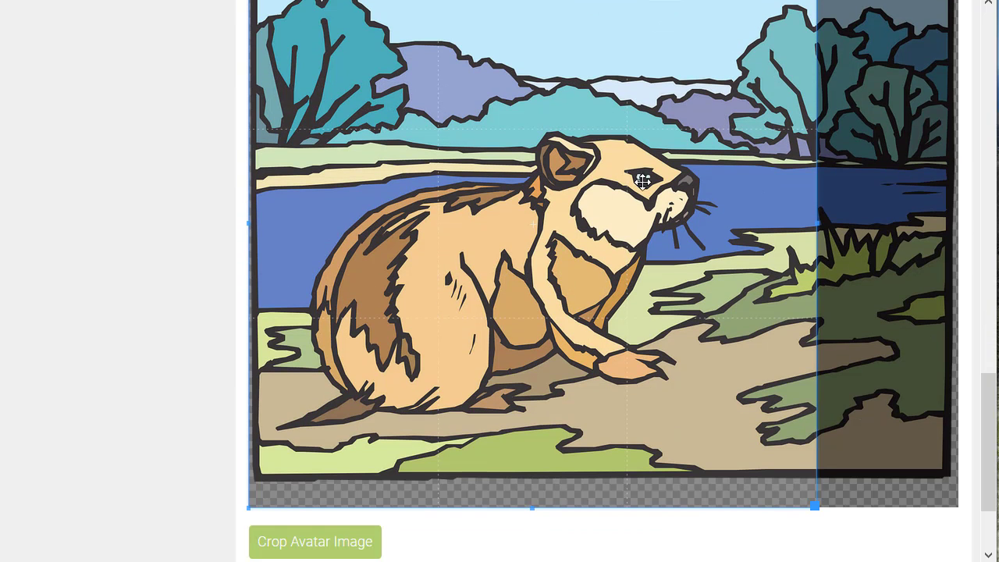
{"action": "left_click_drag", "start_coordinate": [815, 497], "coordinate": [739, 394]}
{"action": "scroll", "coordinate": [717, 232], "scroll_direction": "up", "scroll_amount": 5}
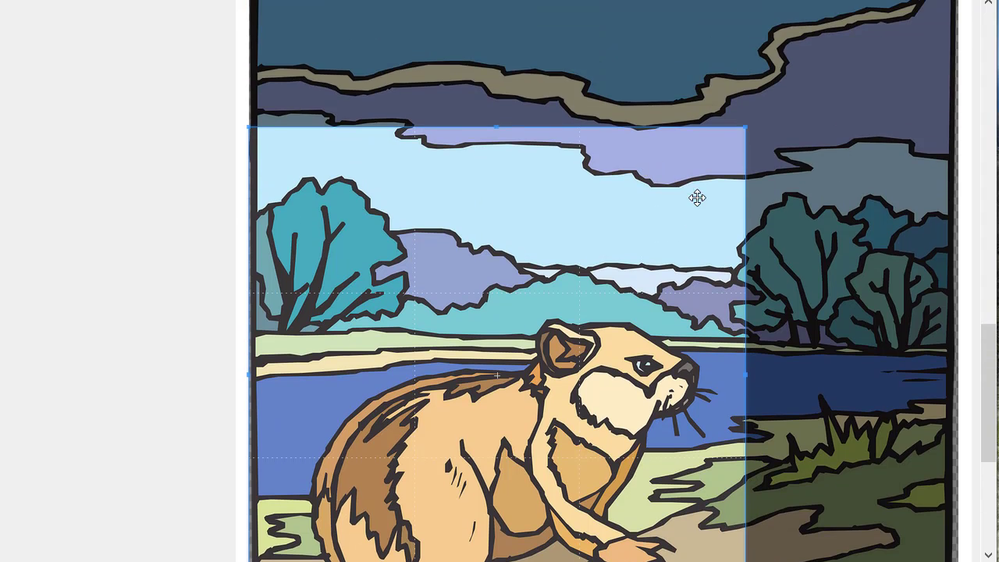
{"action": "scroll", "coordinate": [695, 196], "scroll_direction": "down", "scroll_amount": 7}
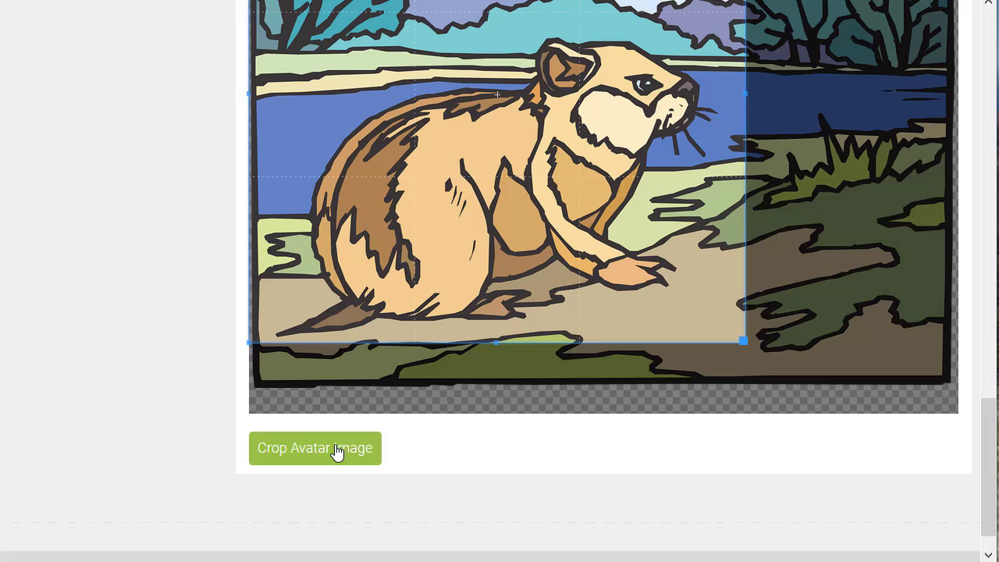
{"action": "scroll", "coordinate": [920, 390], "scroll_direction": "up", "scroll_amount": 5}
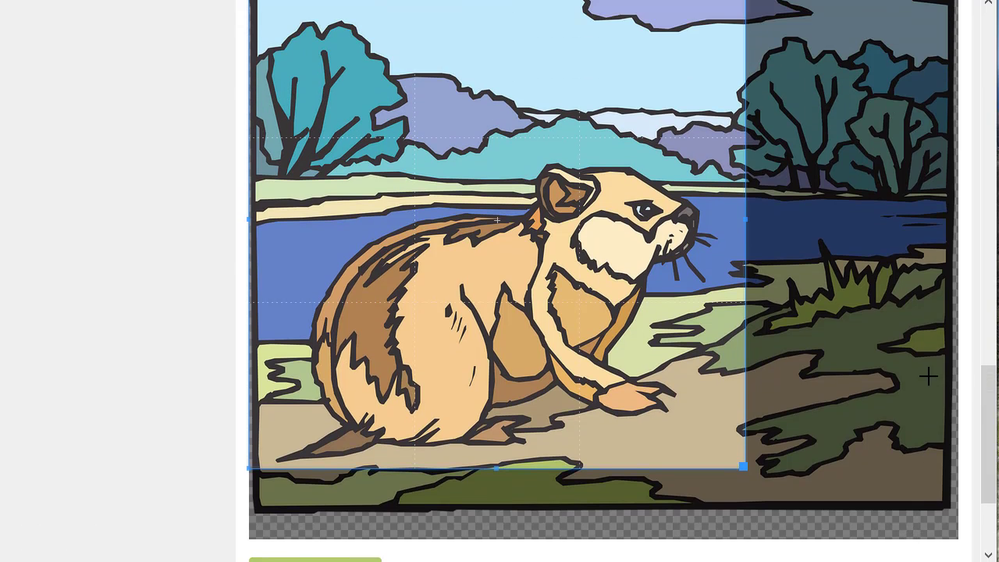
{"action": "scroll", "coordinate": [945, 363], "scroll_direction": "up", "scroll_amount": 5}
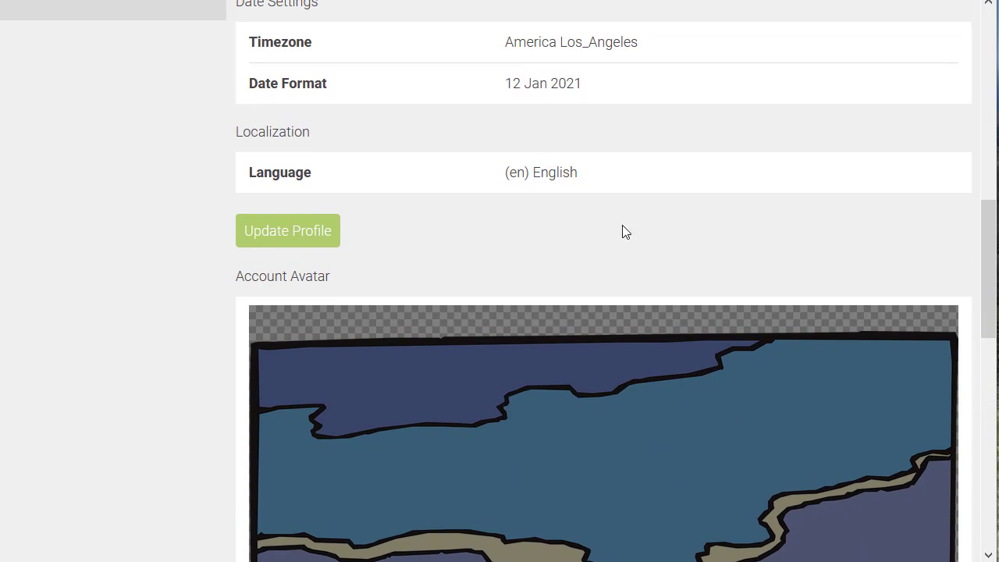
Step: Save the profile with the California state and squirrel avatar via Update Profile
{"action": "left_click", "coordinate": [288, 232]}
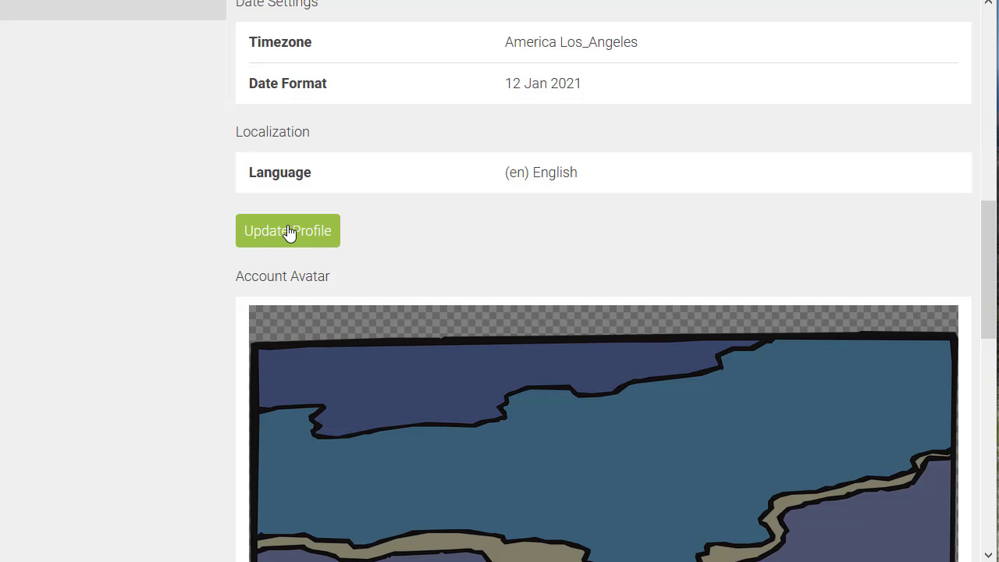